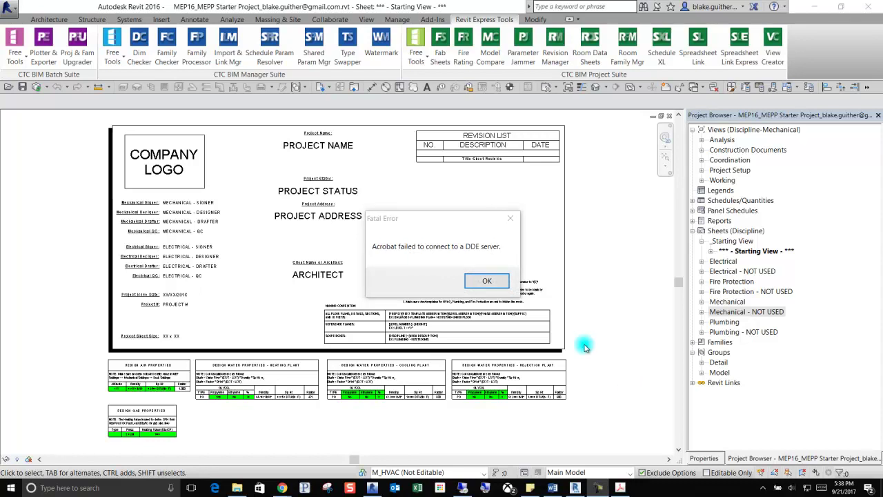
# Dismiss the Acrobat error, open the Shared Parameter Manager and load the shared parameter file from Desktop\MEPPP as the master file
pyautogui.click(487, 281)
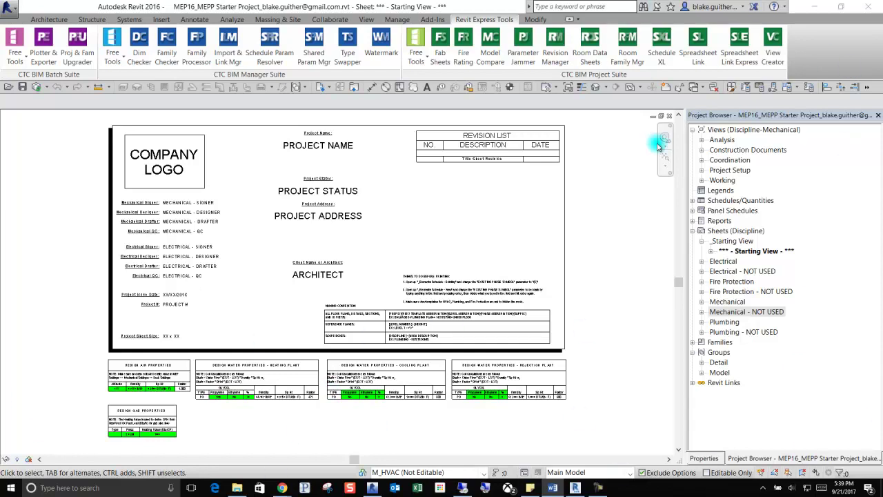
pyautogui.click(604, 190)
pyautogui.click(315, 45)
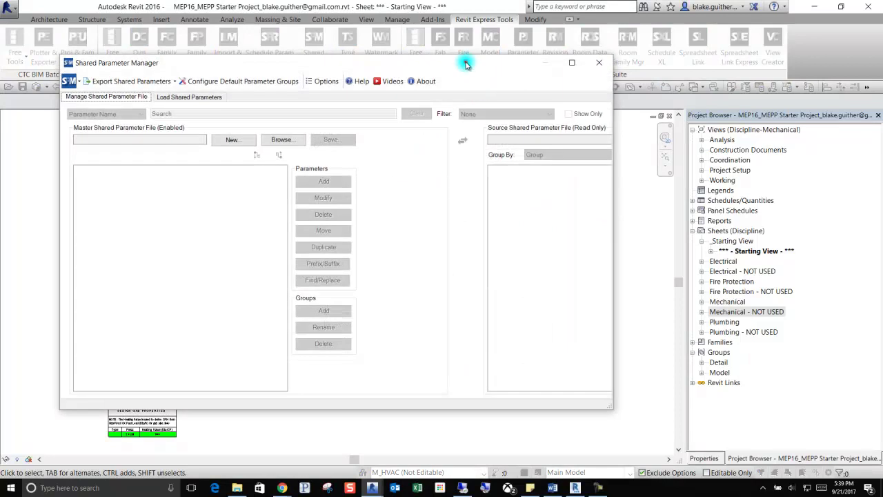
pyautogui.moveTo(465, 65); pyautogui.dragTo(518, 69)
pyautogui.click(334, 146)
pyautogui.click(254, 170)
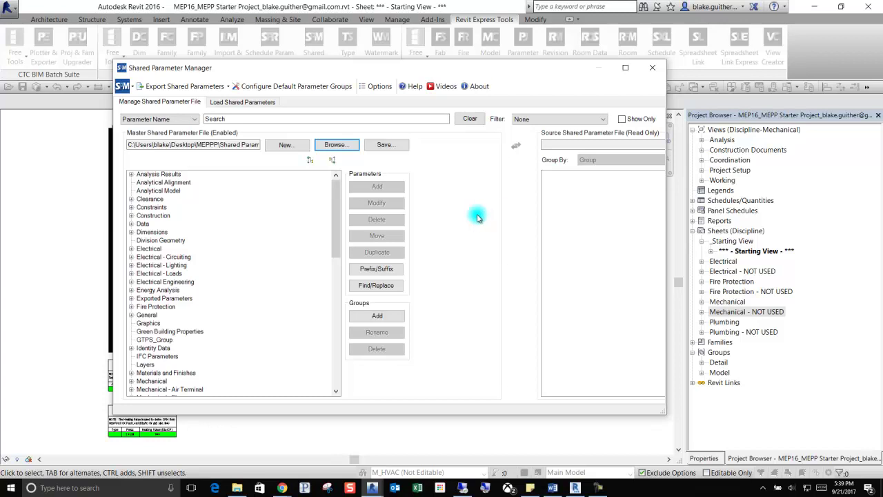
pyautogui.moveTo(337, 207)
pyautogui.mouseDown()
pyautogui.moveTo(339, 256)
pyautogui.moveTo(335, 209)
pyautogui.mouseUp()
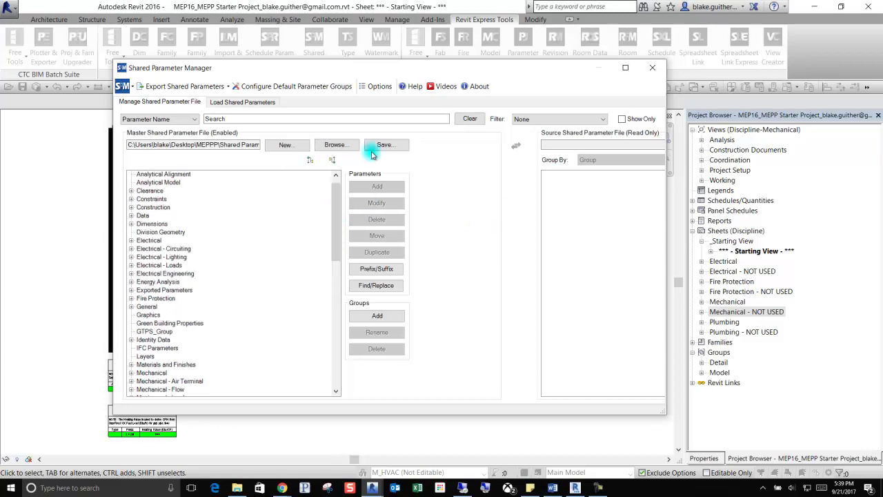
# Search the master shared parameter file by parameter name for "Airflow"
pyautogui.click(245, 119)
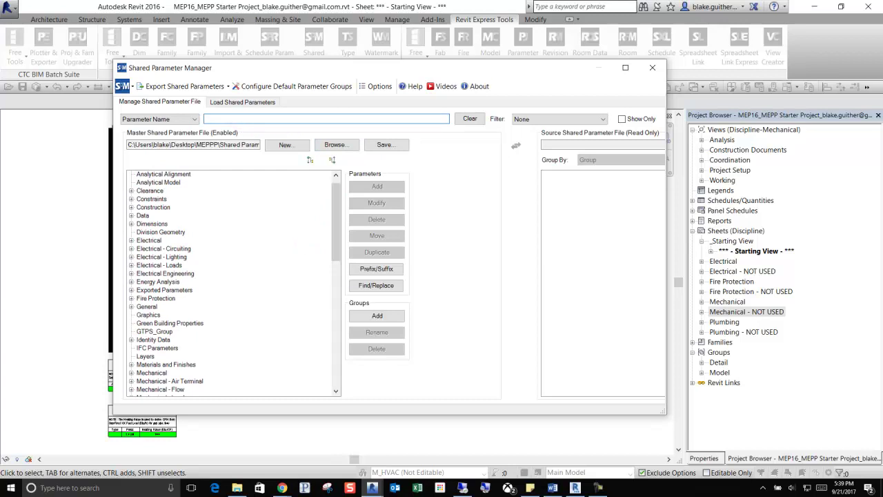
pyautogui.hotkey('alt', 'Tab')
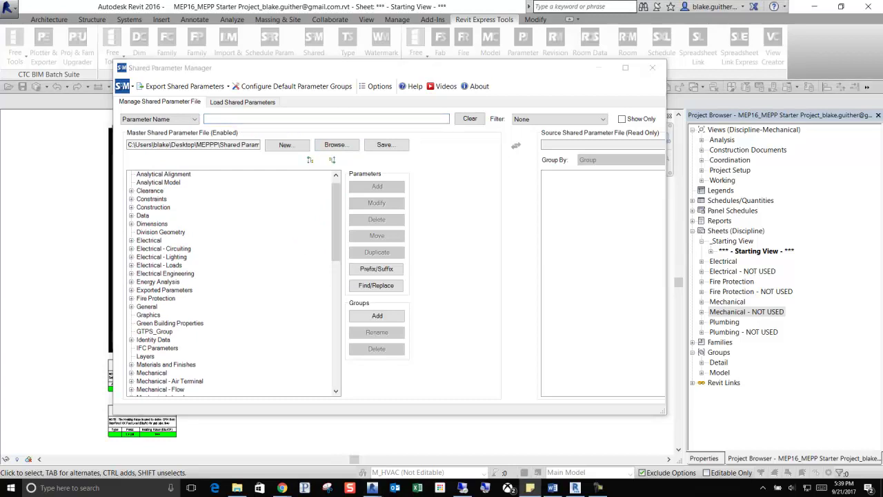
pyautogui.rightClick(509, 495)
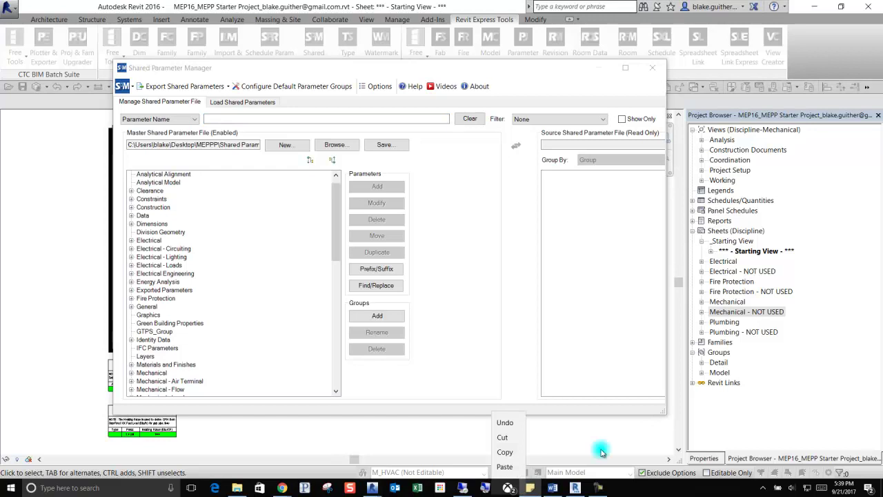
pyautogui.click(505, 452)
pyautogui.click(235, 119)
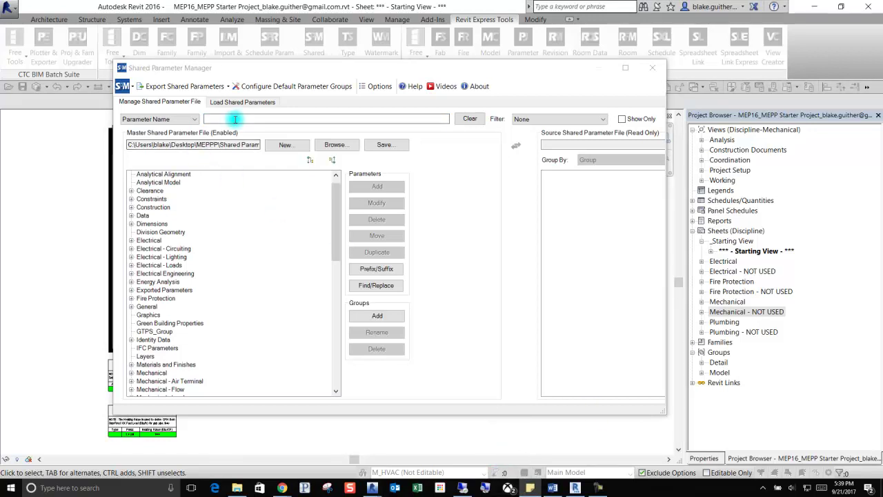
pyautogui.write('Airflow')
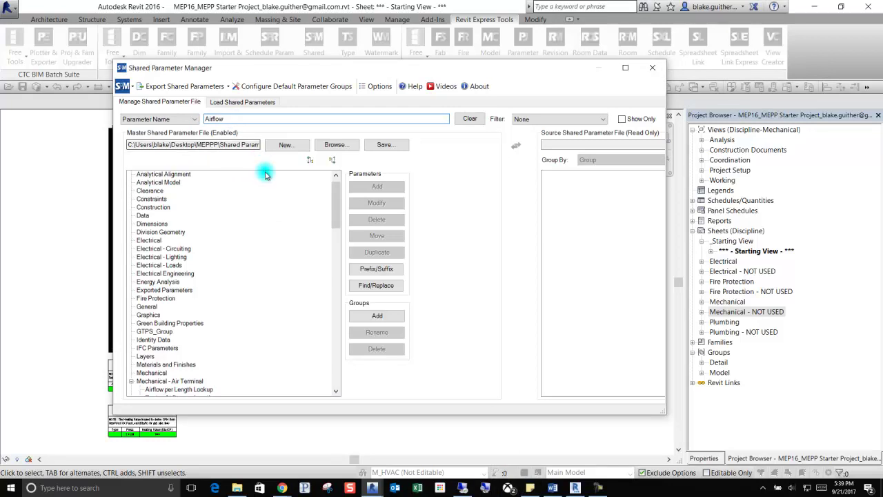
# Look through the airflow parameters in the filtered list, from the coil and fan entries to the supply airflow entries
pyautogui.moveTo(336, 200); pyautogui.dragTo(330, 263)
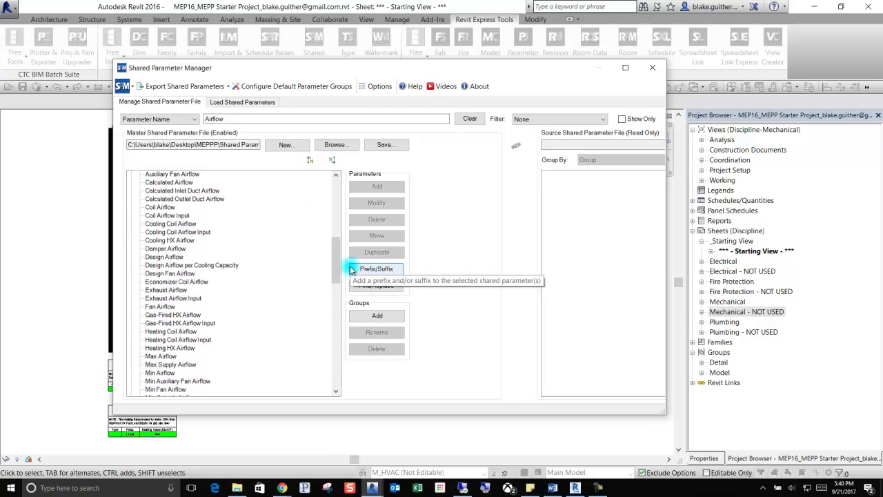
pyautogui.click(197, 323)
pyautogui.scroll(-1, 210, 358)
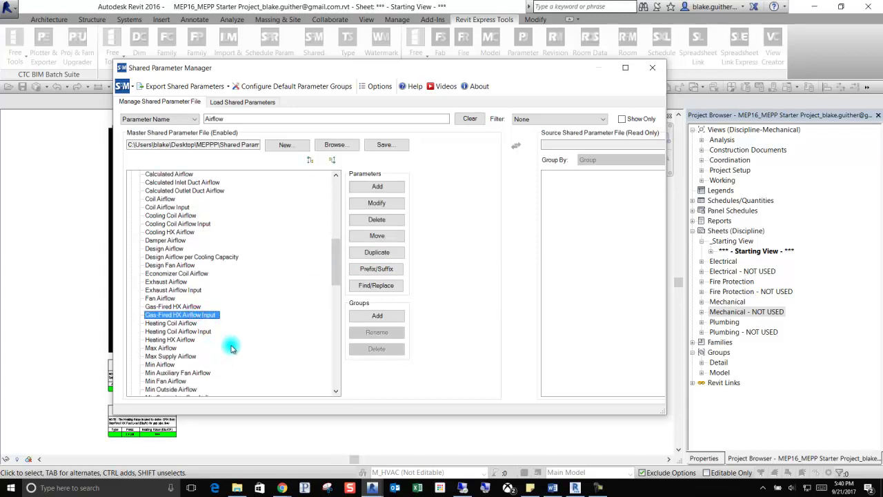
pyautogui.scroll(-1, 235, 348)
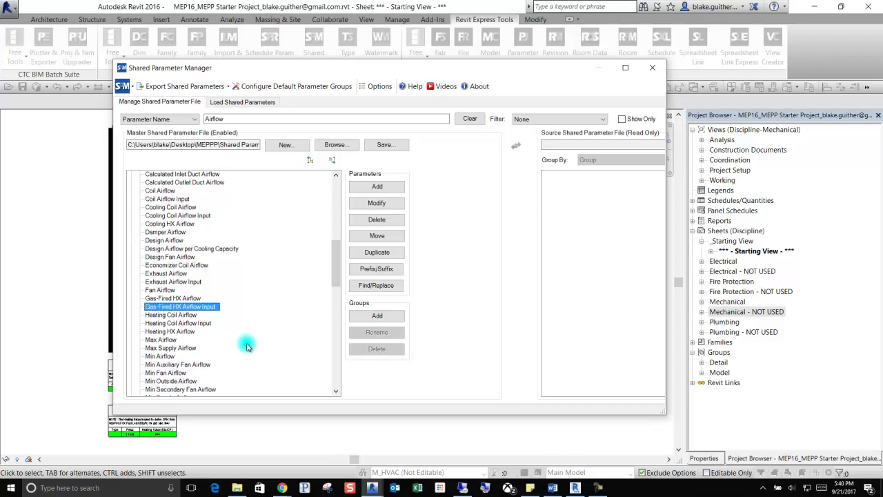
pyautogui.scroll(-3, 249, 338)
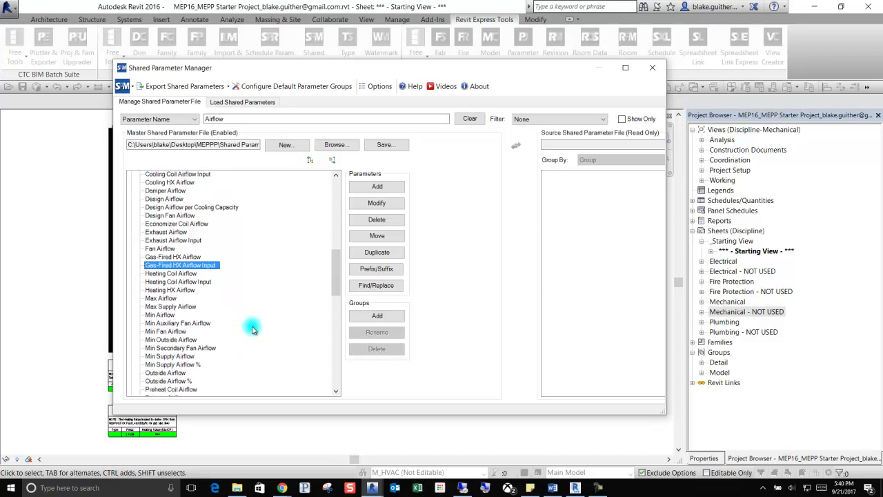
pyautogui.scroll(-1, 252, 329)
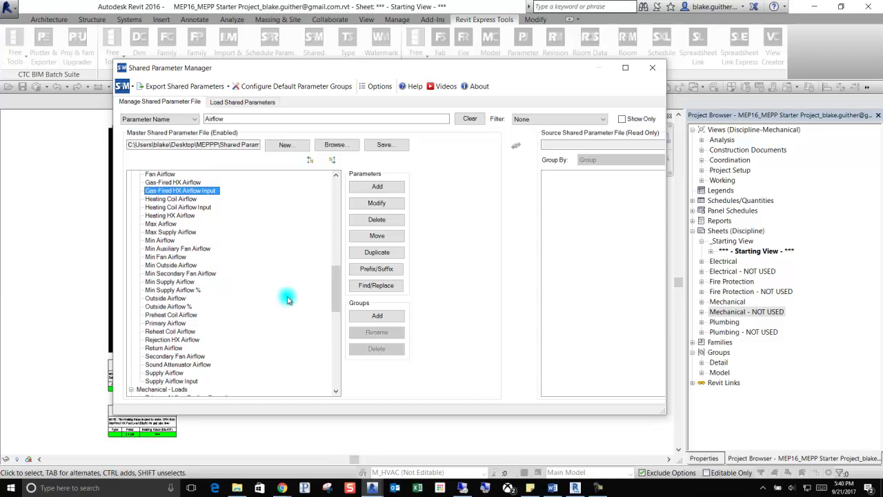
pyautogui.scroll(1, 258, 296)
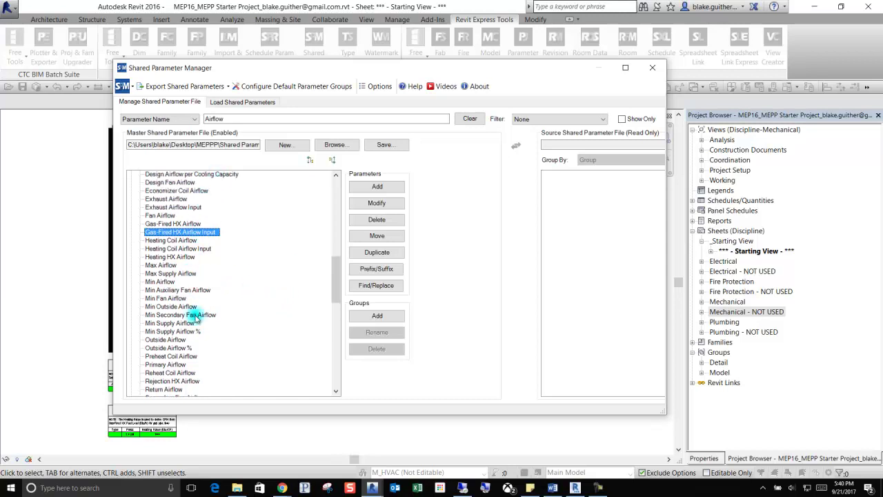
# Search the master file's parameter names for "Fan" and look through the matching fan parameters
pyautogui.moveTo(233, 119); pyautogui.dragTo(202, 119)
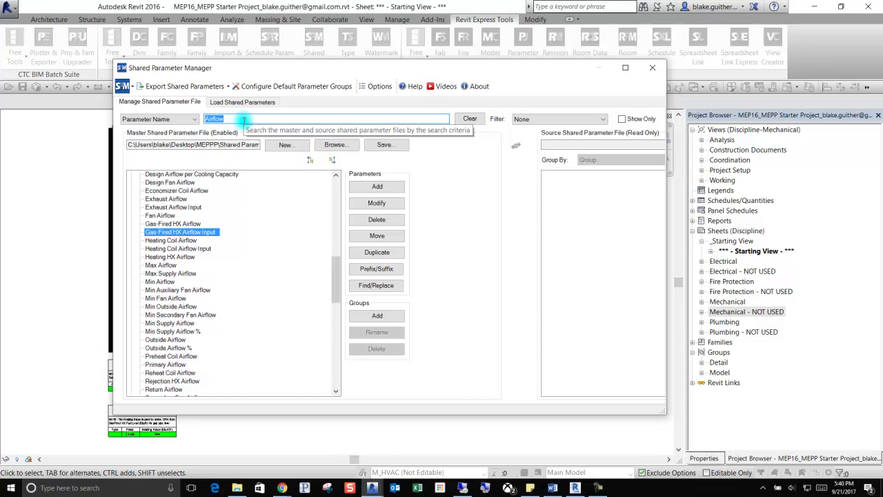
pyautogui.write('Fan')
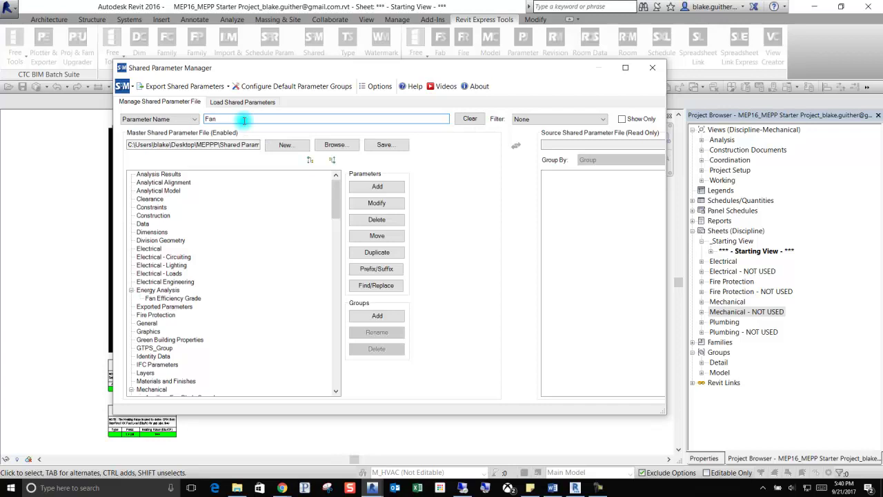
pyautogui.click(171, 299)
pyautogui.scroll(-3, 186, 304)
pyautogui.scroll(-10, 197, 321)
pyautogui.scroll(-2, 204, 322)
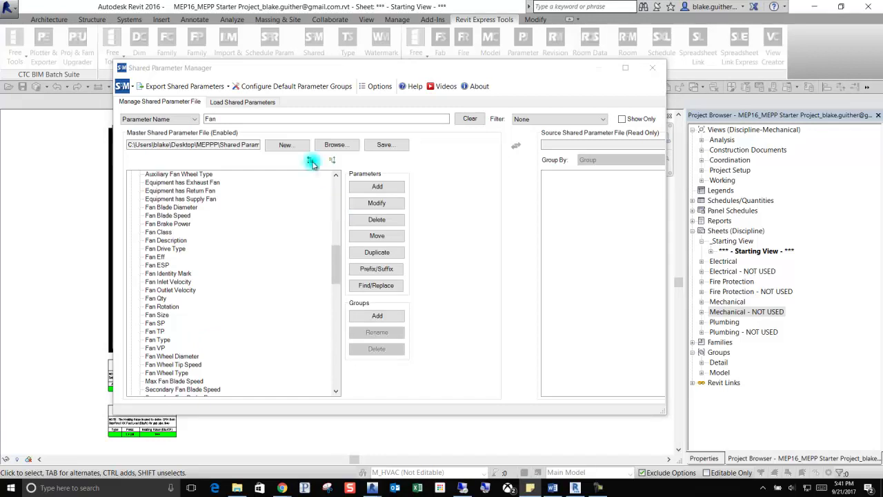
# Search the master file's parameter names for "Heating Coil" and look through the matching coil parameters
pyautogui.moveTo(241, 118); pyautogui.dragTo(192, 118)
pyautogui.write('Heating Coil')
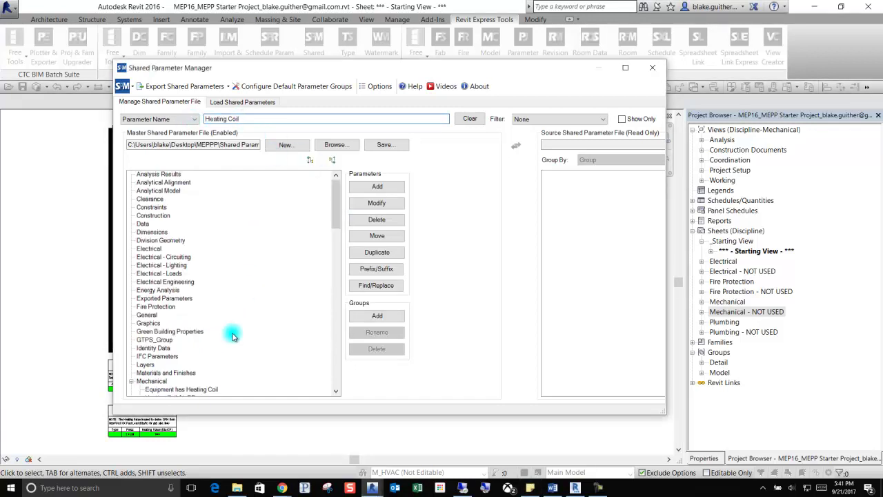
pyautogui.moveTo(335, 212); pyautogui.dragTo(339, 264)
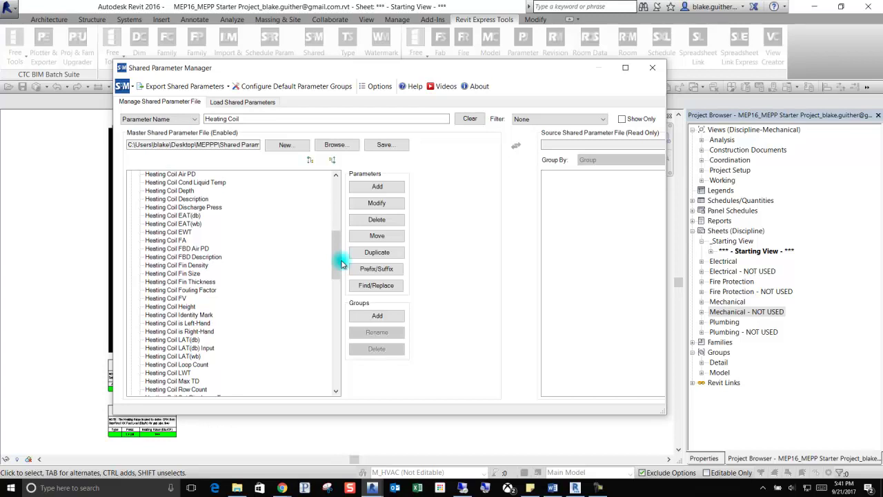
pyautogui.click(202, 282)
pyautogui.scroll(-2, 207, 333)
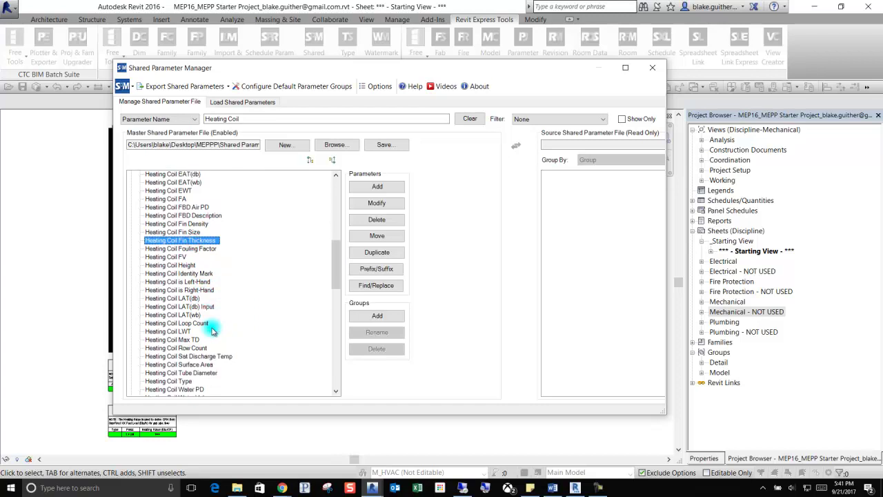
pyautogui.scroll(2, 210, 332)
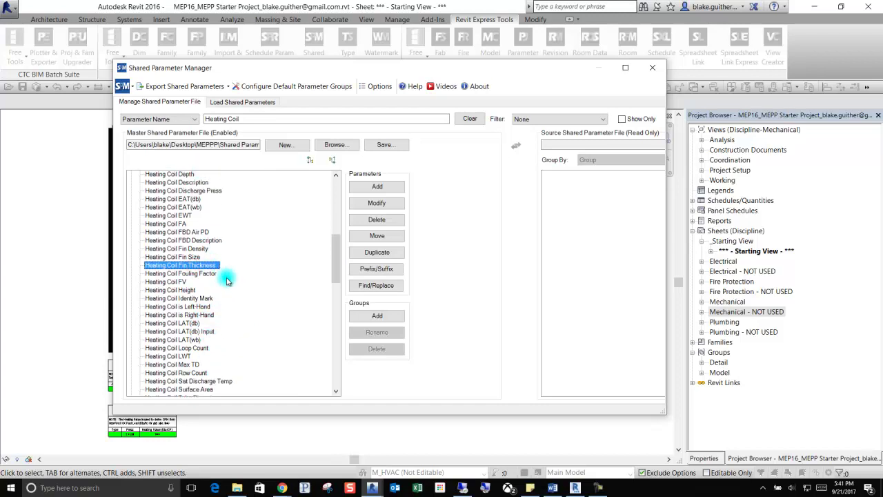
pyautogui.scroll(-1, 226, 278)
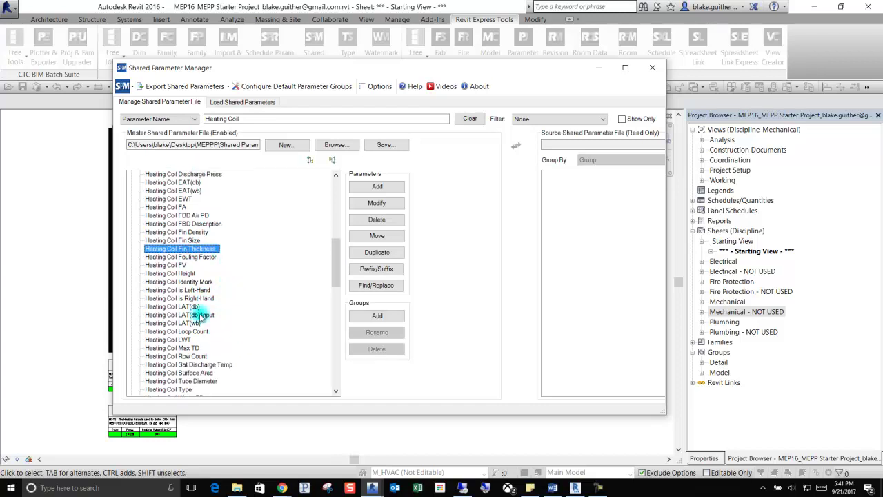
# Open the Heating Coil LAT(db) parameter's definition, examine its tooltip description and close it without changes
pyautogui.click(187, 306)
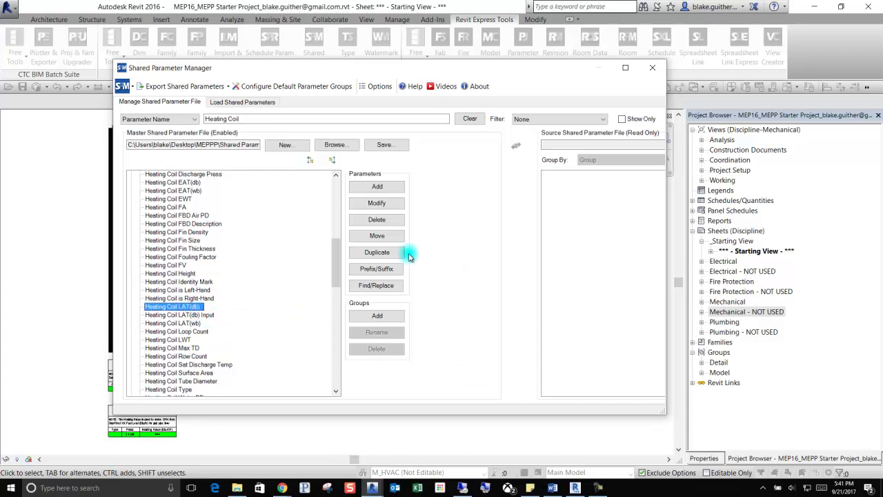
pyautogui.click(380, 203)
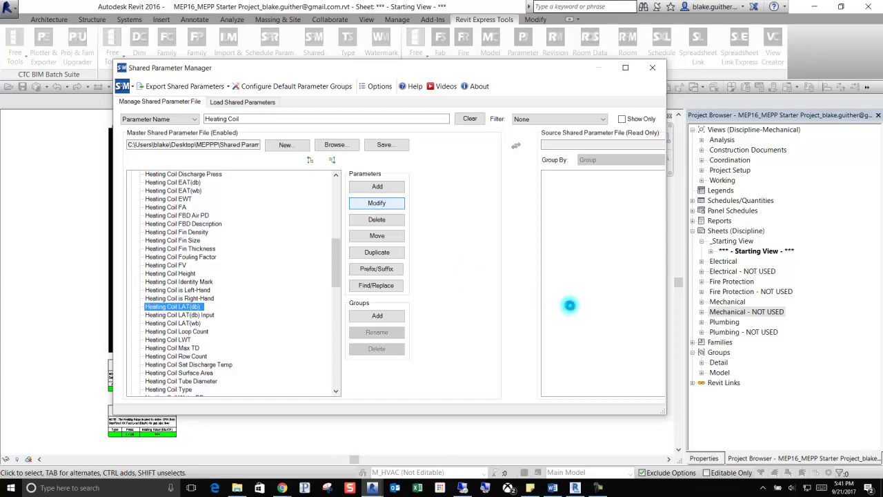
pyautogui.click(380, 273)
pyautogui.moveTo(453, 273); pyautogui.dragTo(354, 272)
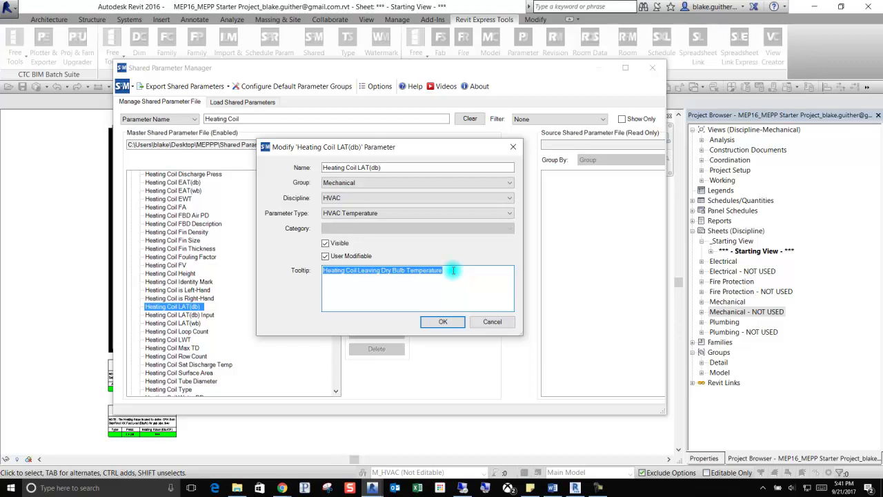
pyautogui.click(493, 323)
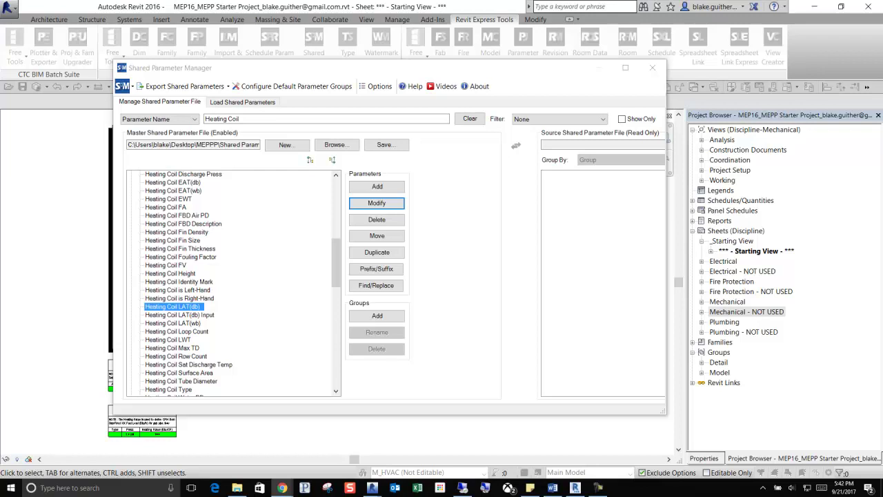
# Switch to the ASHRAE Handbook in Chrome, review Table 1 of Chapter 38 down to the entering-temperature abbreviations, and return to Revit
pyautogui.moveTo(752, 496); pyautogui.dragTo(422, 88)
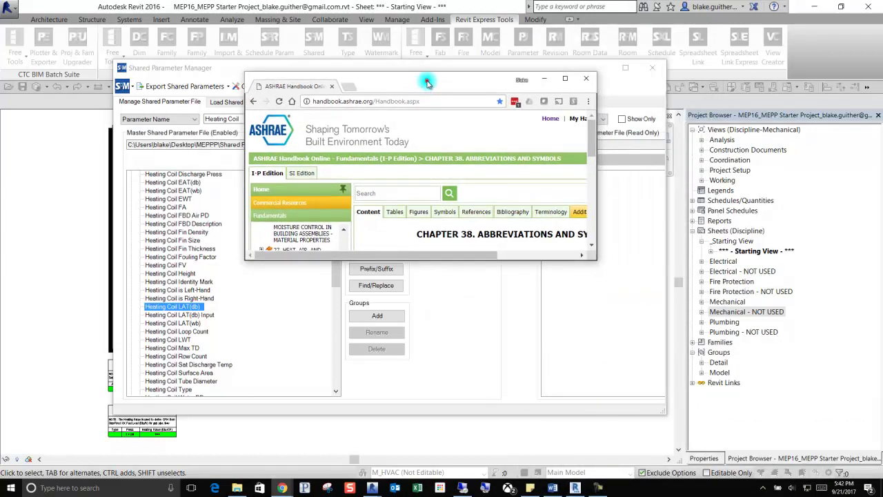
pyautogui.doubleClick(427, 84)
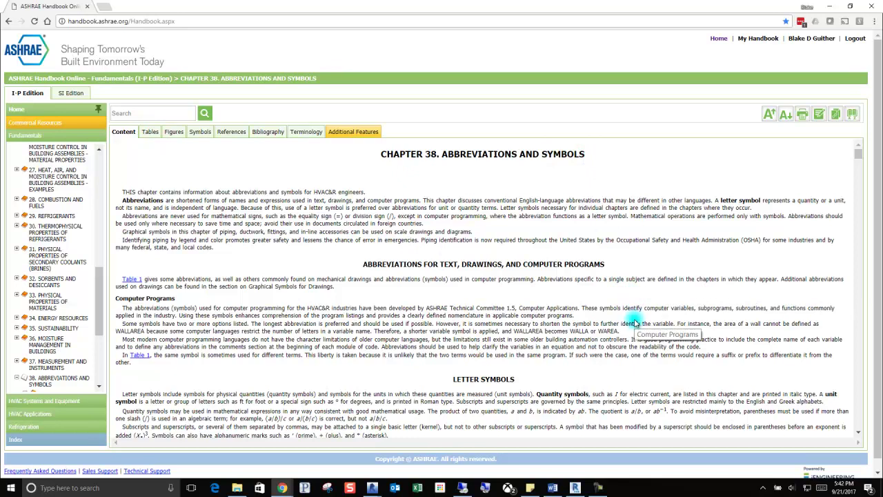
pyautogui.scroll(-3, 635, 325)
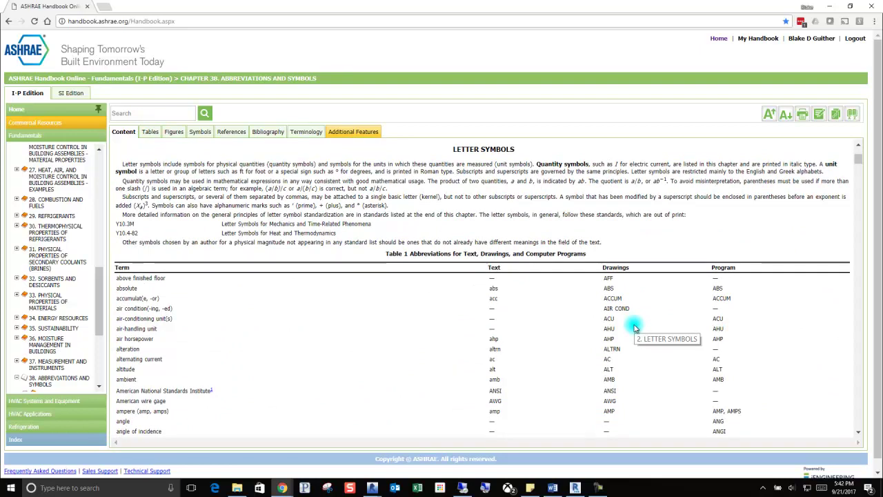
pyautogui.scroll(-3, 310, 347)
pyautogui.scroll(-4, 276, 369)
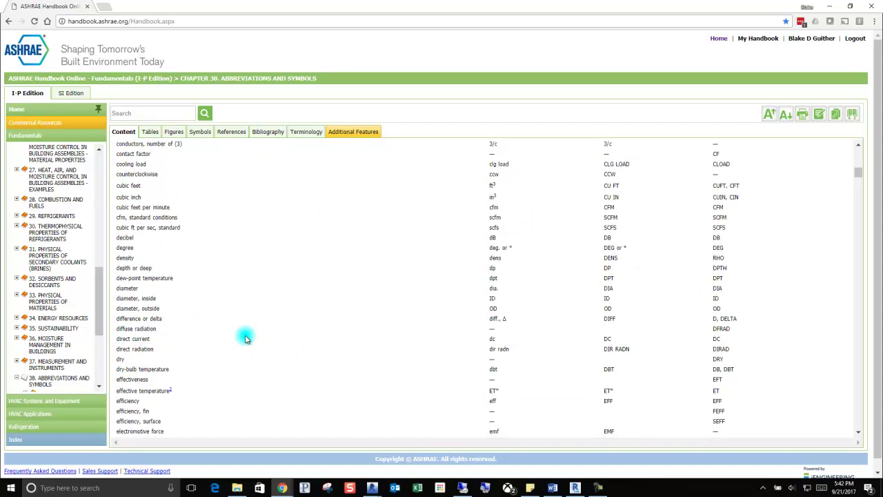
pyautogui.scroll(-1, 176, 345)
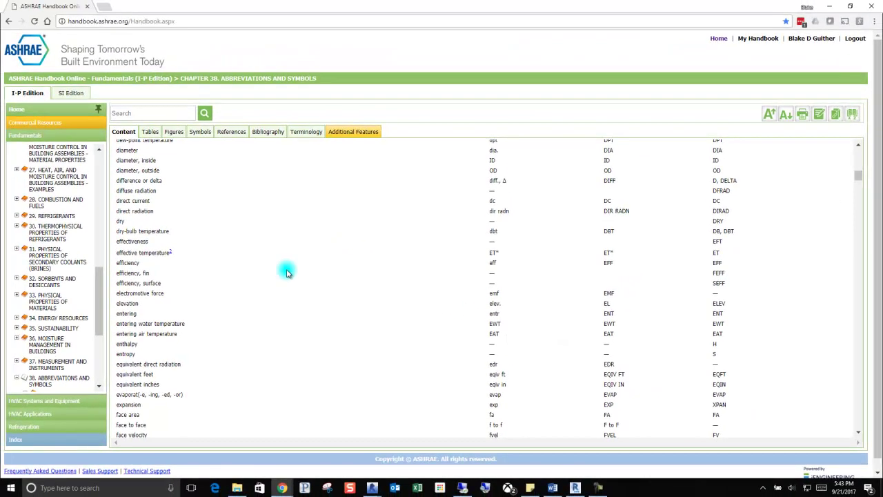
pyautogui.click(829, 7)
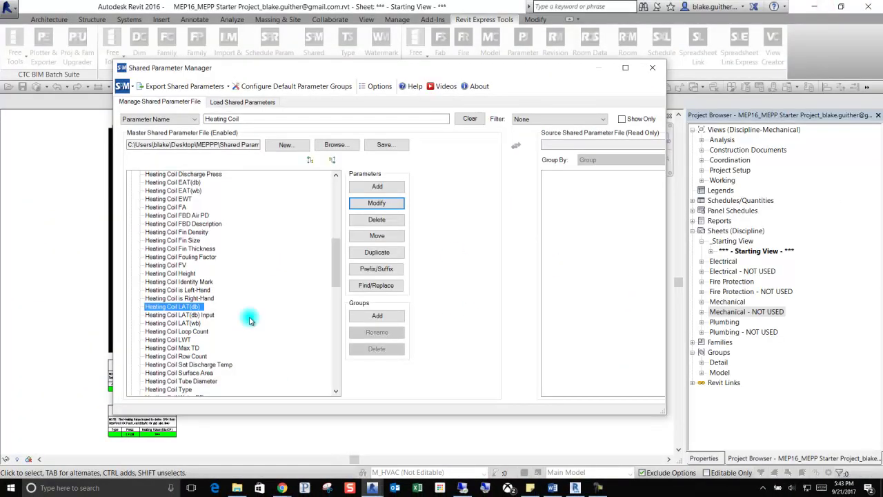
# Check the Heating Coil LAT(wb), LWT and EWT parameter names against the ASHRAE abbreviations
pyautogui.click(183, 324)
pyautogui.click(178, 340)
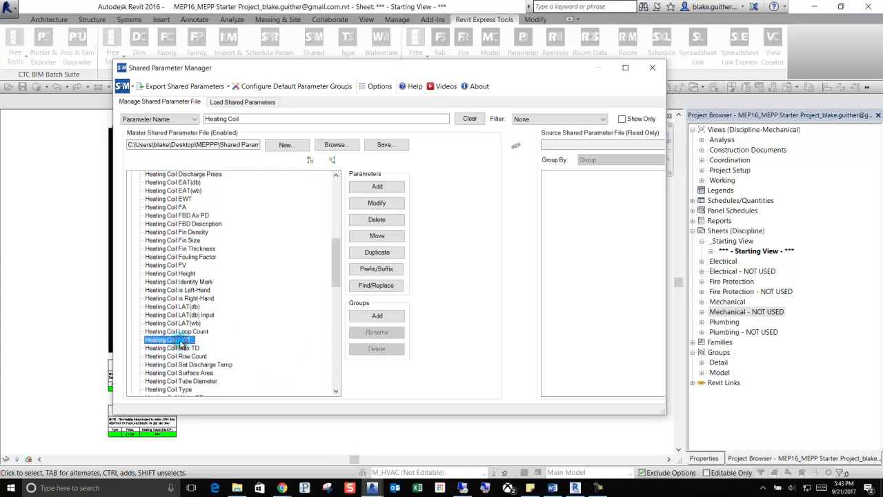
pyautogui.click(189, 199)
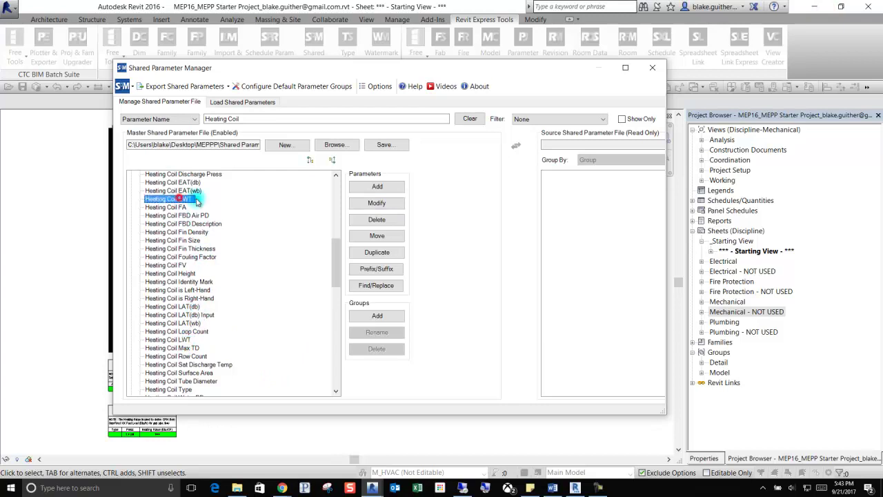
pyautogui.hotkey('alt', 'Tab')
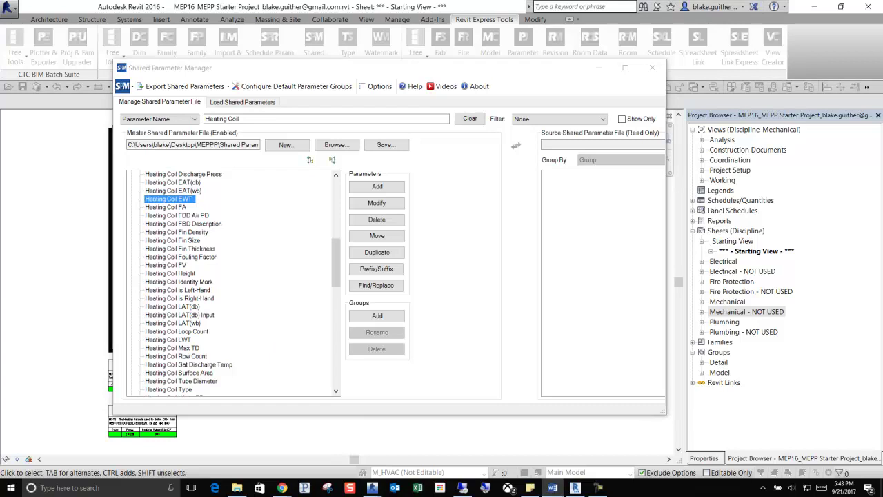
pyautogui.hotkey('alt', 'Tab')
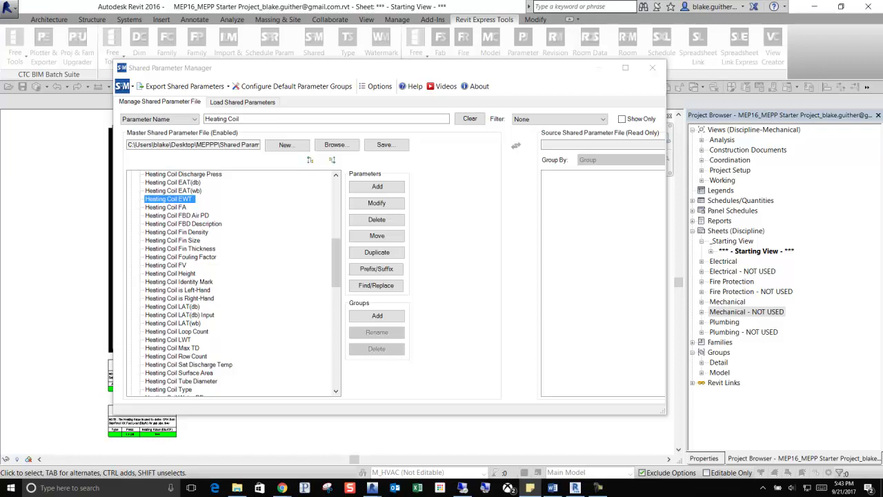
# Search the master file's parameter names for "Condenser" and look through the condenser pipe, return pipe and supply pipe parameters
pyautogui.moveTo(251, 118); pyautogui.dragTo(184, 113)
pyautogui.write('Condenser')
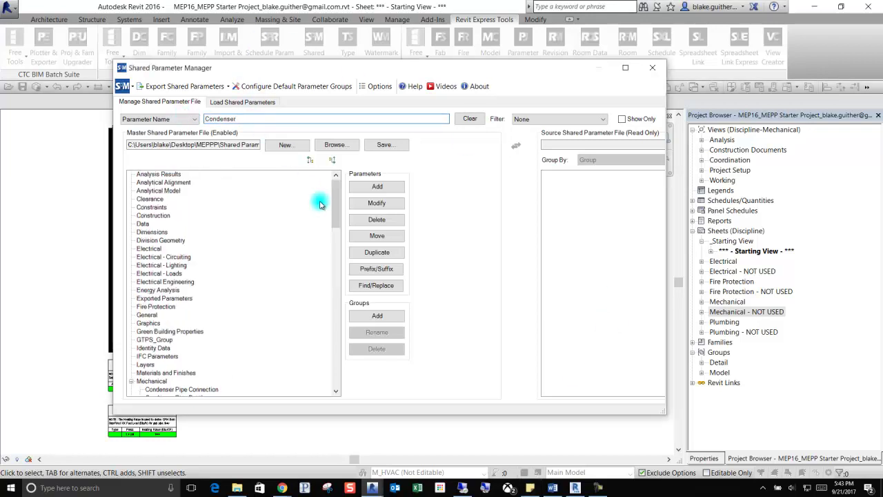
pyautogui.moveTo(334, 202); pyautogui.dragTo(348, 285)
pyautogui.moveTo(349, 266); pyautogui.dragTo(349, 252)
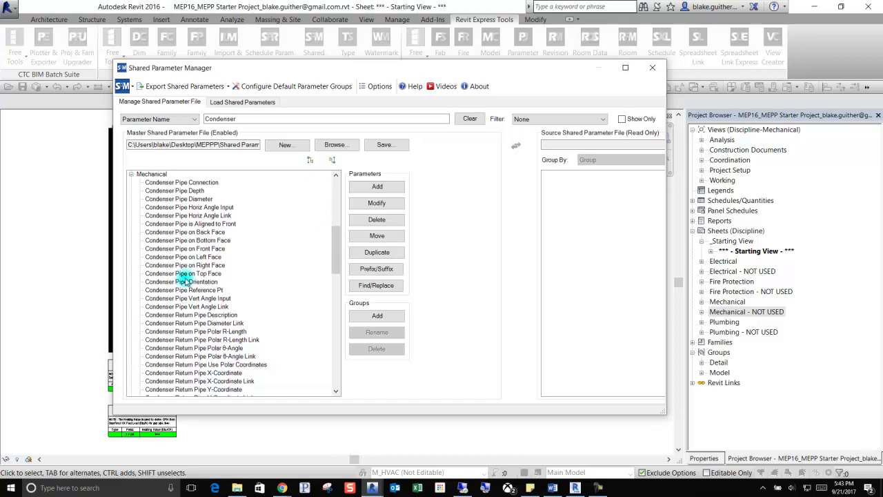
pyautogui.click(185, 331)
pyautogui.scroll(-4, 202, 297)
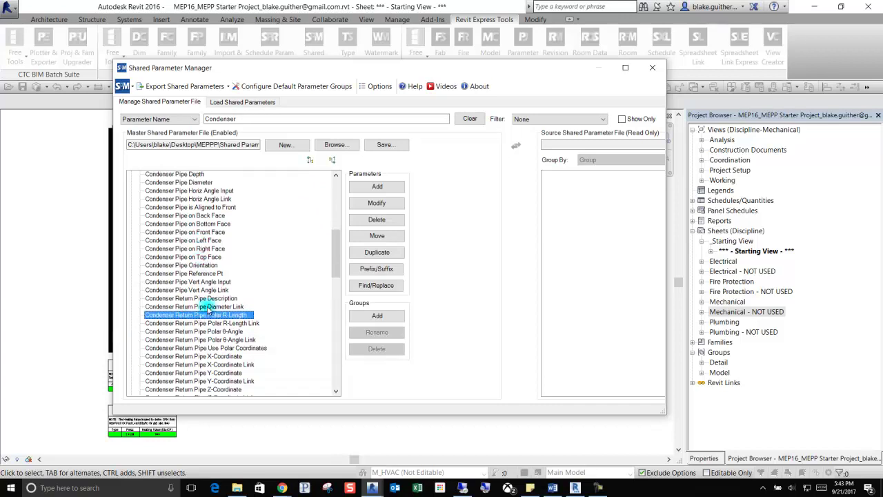
pyautogui.scroll(-1, 213, 345)
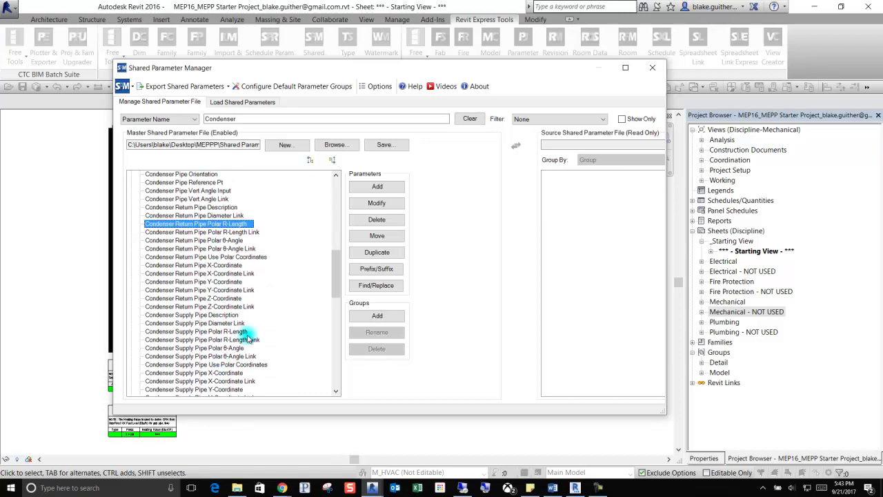
pyautogui.scroll(-1, 247, 335)
pyautogui.scroll(-1, 247, 338)
pyautogui.scroll(3, 250, 339)
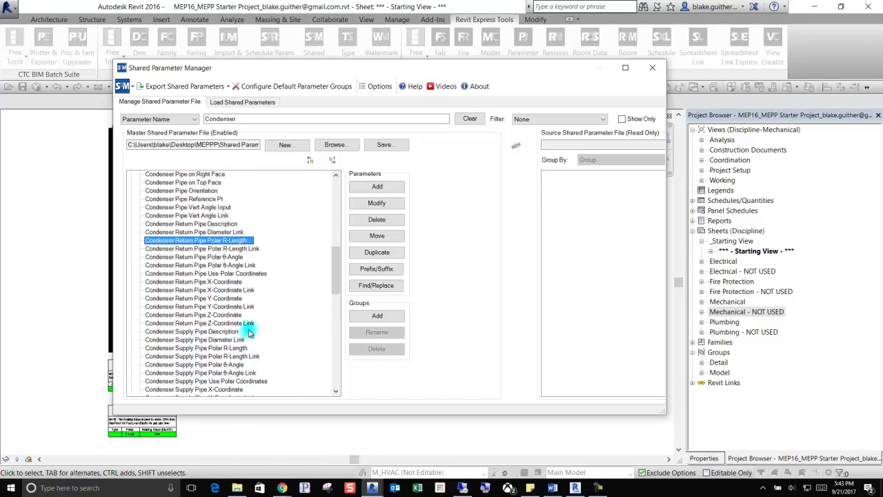
# Search the parameter names for "inlet duct", look through the matching parameters and close the Shared Parameter Manager
pyautogui.doubleClick(262, 119)
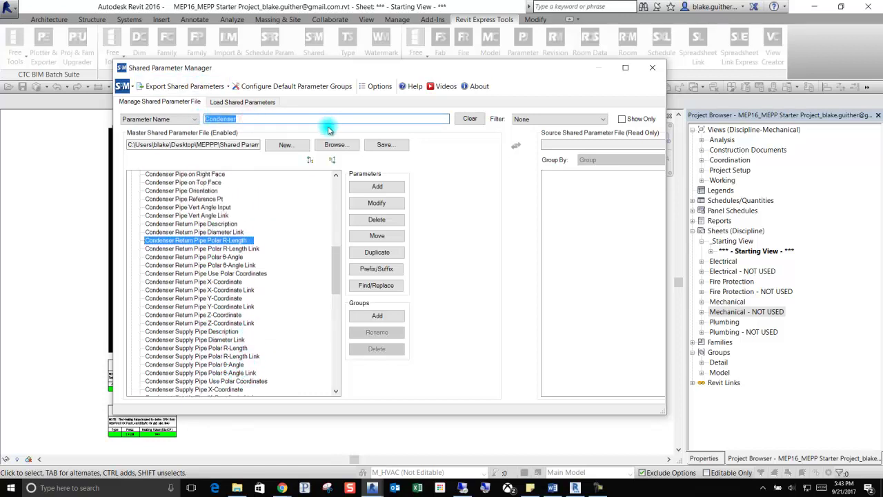
pyautogui.write('inlet duct')
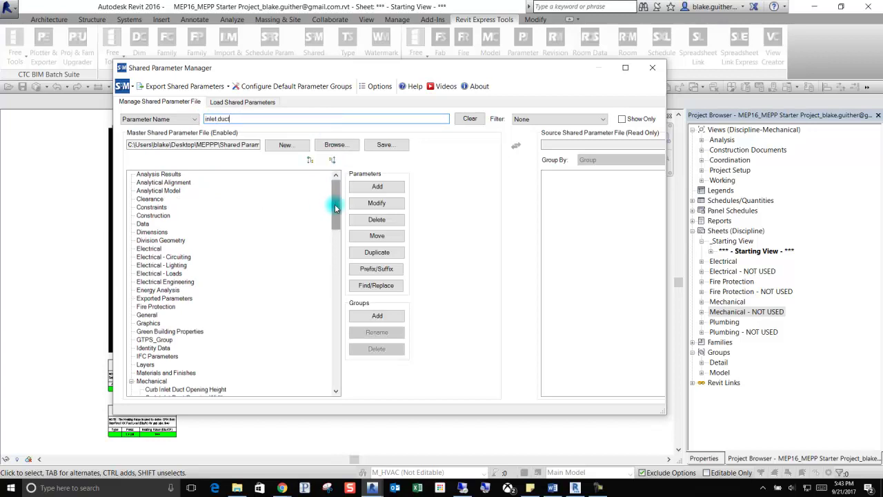
pyautogui.moveTo(336, 207); pyautogui.dragTo(357, 277)
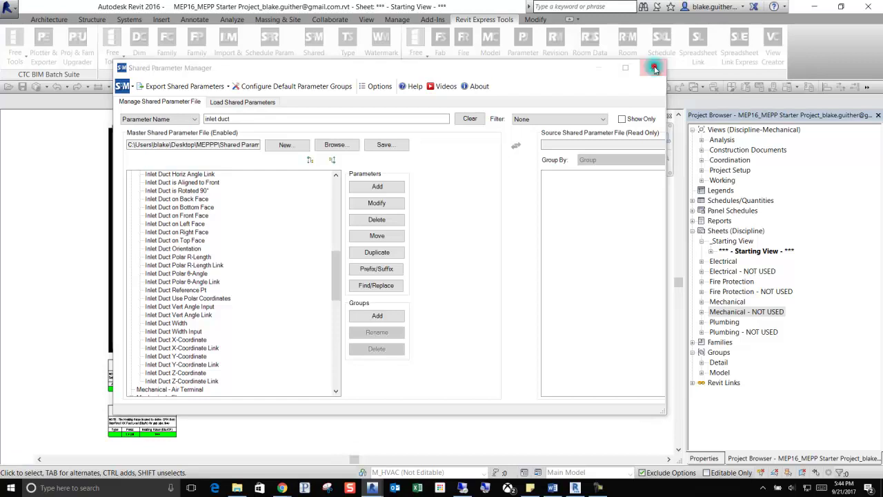
pyautogui.click(655, 69)
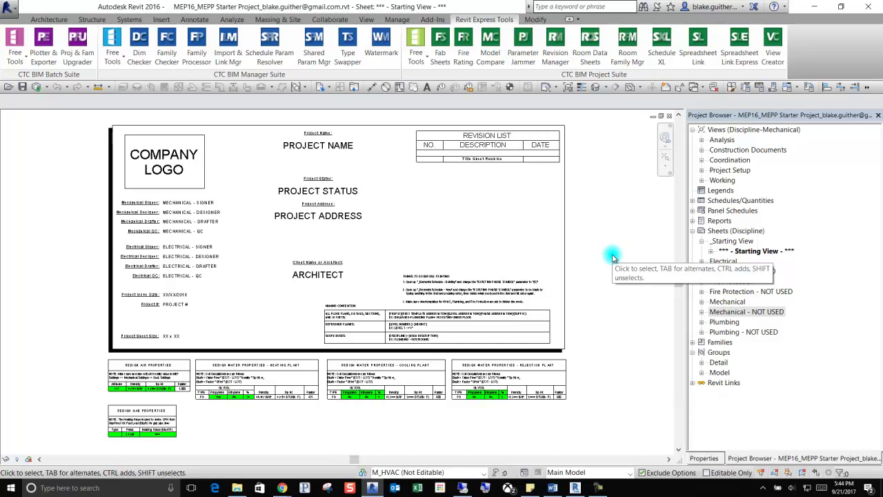
# Open the M600 - HVAC SCHEDULES sheet from the Mechanical - NOT USED sheet group
pyautogui.click(702, 312)
pyautogui.scroll(-5, 716, 314)
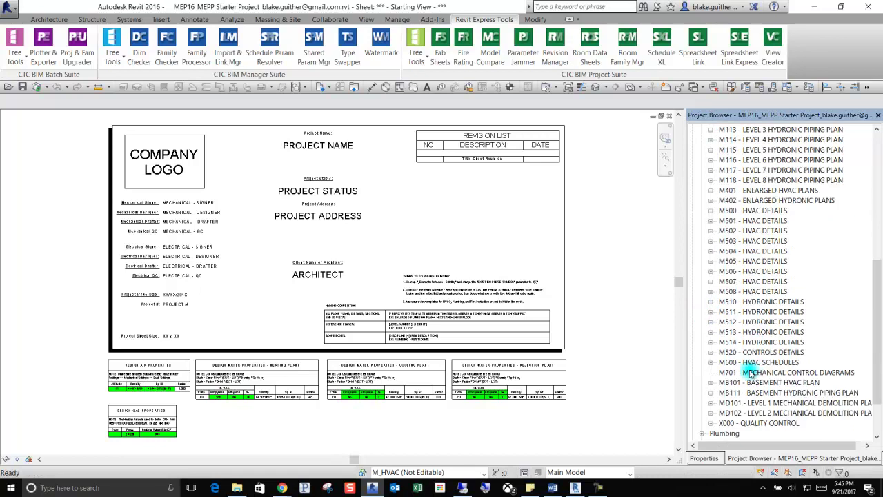
pyautogui.scroll(-2, 748, 373)
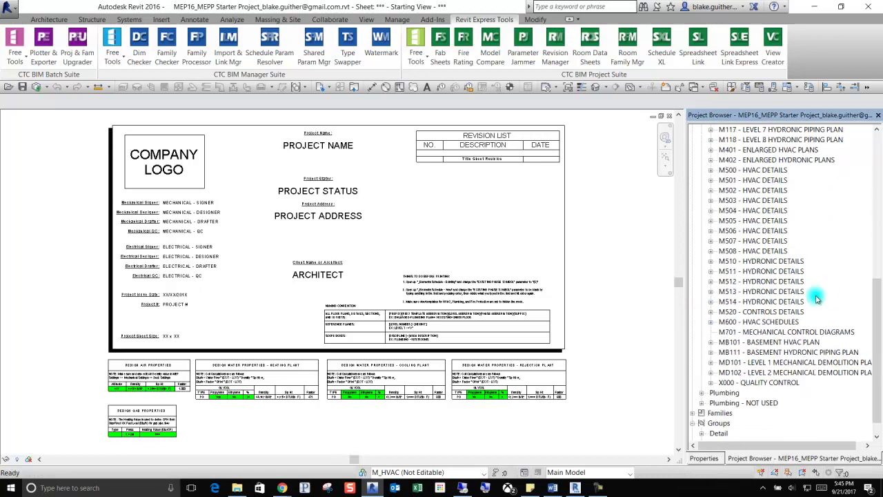
pyautogui.doubleClick(759, 323)
# Examine the Air Cooled Condensing Unit schedule's column headings, from the auxiliary fan and compressor groups to the efficiency and sound columns
pyautogui.scroll(3, 213, 188)
pyautogui.scroll(2, 236, 238)
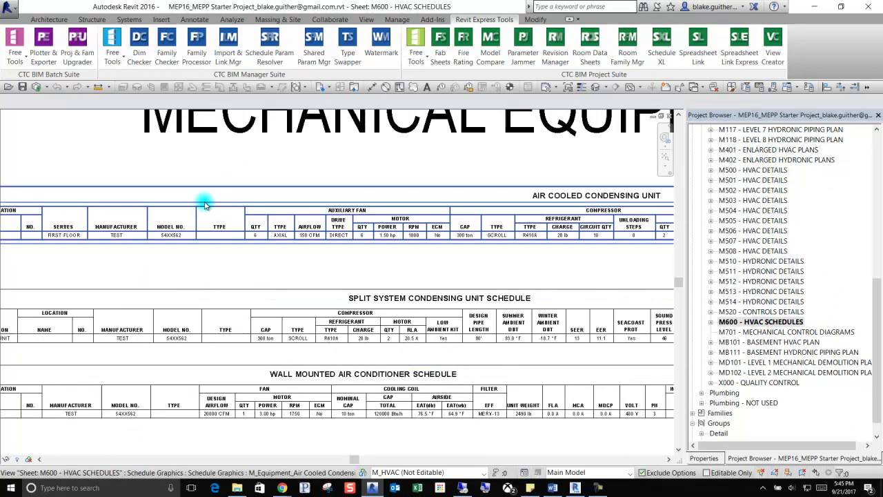
pyautogui.scroll(-1, 419, 199)
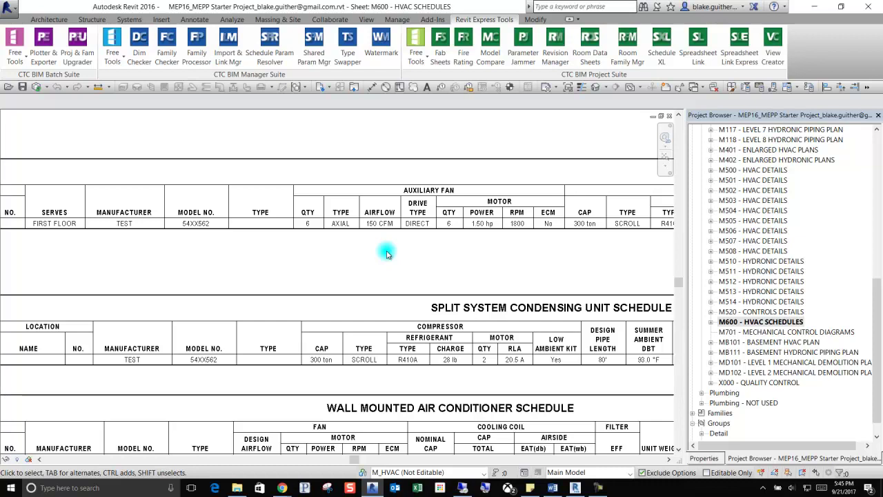
pyautogui.scroll(-3, 290, 232)
pyautogui.scroll(4, 405, 264)
pyautogui.scroll(-3, 405, 264)
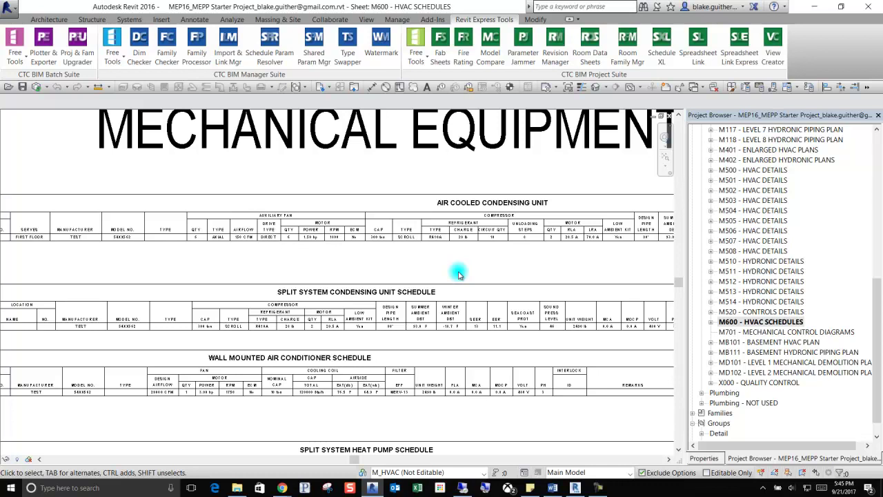
pyautogui.scroll(-2, 456, 266)
pyautogui.scroll(5, 205, 246)
pyautogui.scroll(-3, 232, 254)
pyautogui.scroll(2, 587, 237)
pyautogui.scroll(2, 177, 253)
pyautogui.scroll(-2, 192, 253)
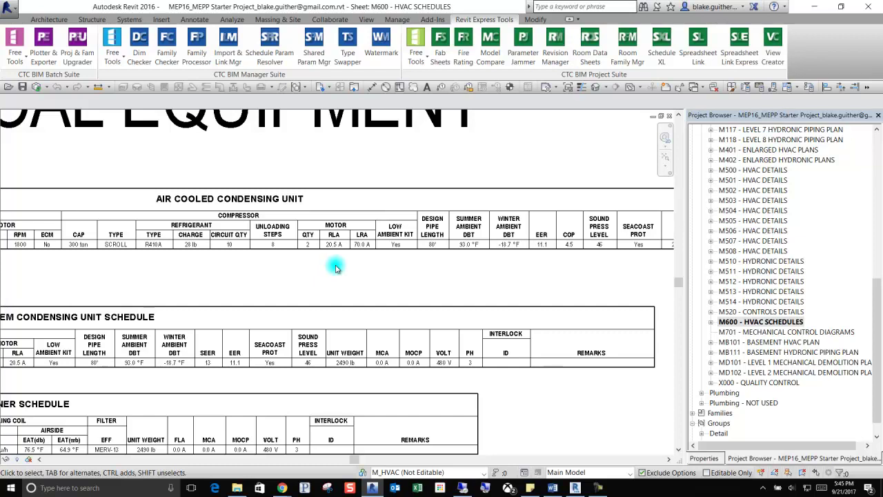
# Find the Linear Slot Diffuser Sizing Schedule on the sheet and examine its message center, airflow, pressure and noise criteria columns
pyautogui.scroll(-5, 630, 273)
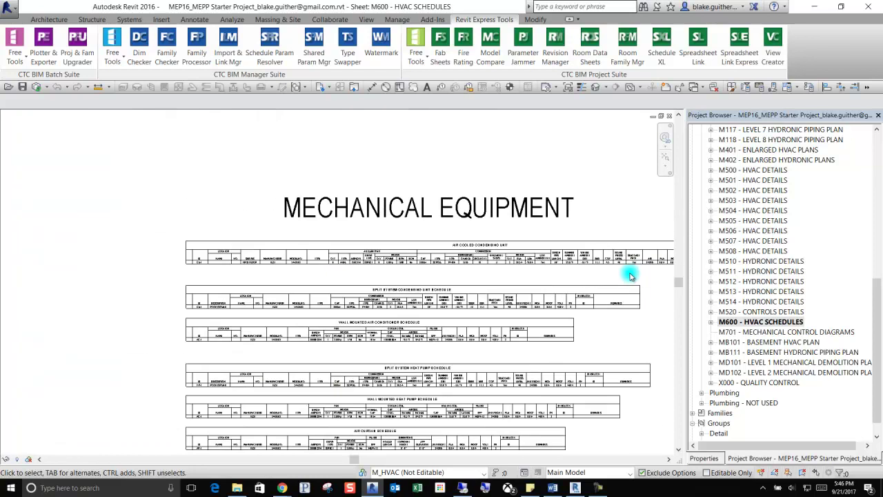
pyautogui.scroll(-4, 631, 275)
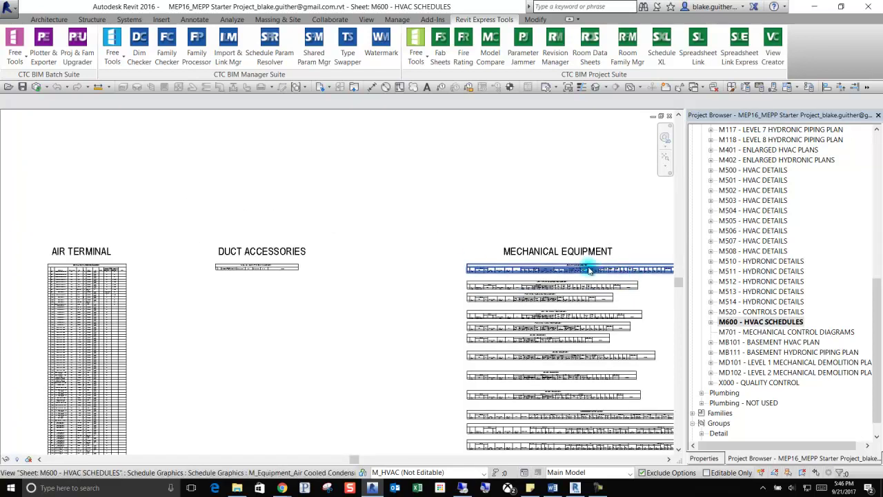
pyautogui.scroll(-1, 575, 271)
pyautogui.scroll(-3, 614, 227)
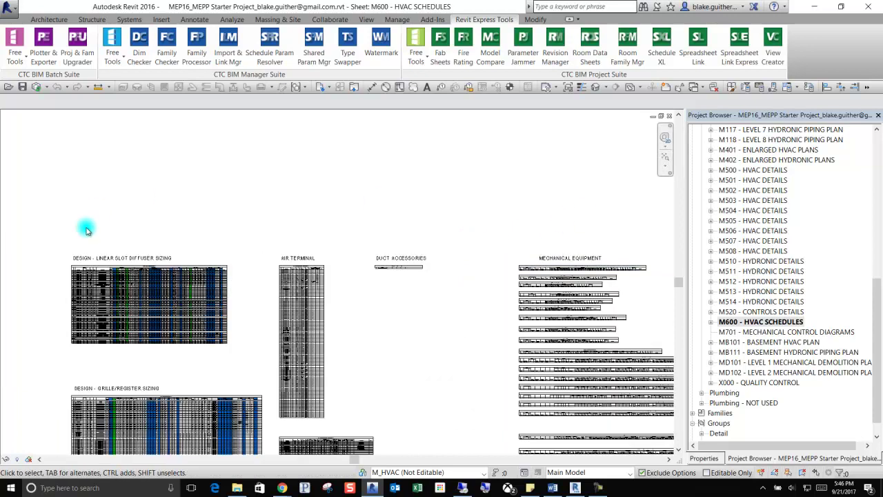
pyautogui.scroll(4, 86, 290)
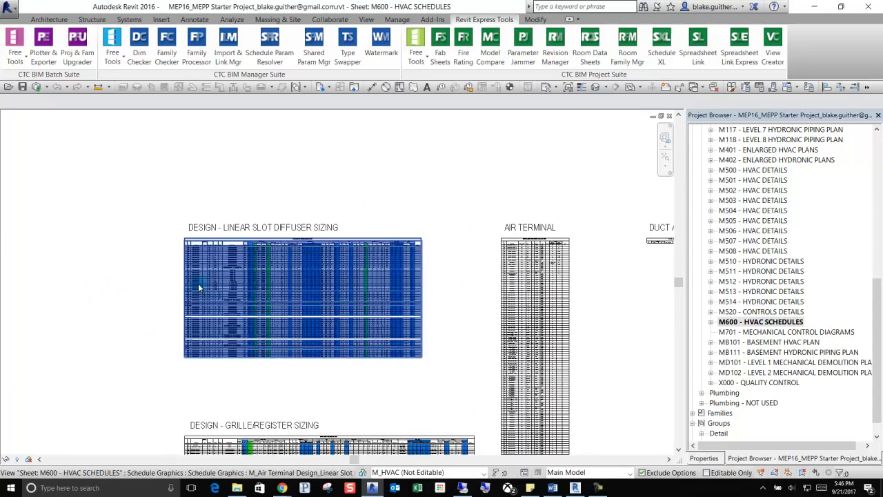
pyautogui.scroll(2, 236, 280)
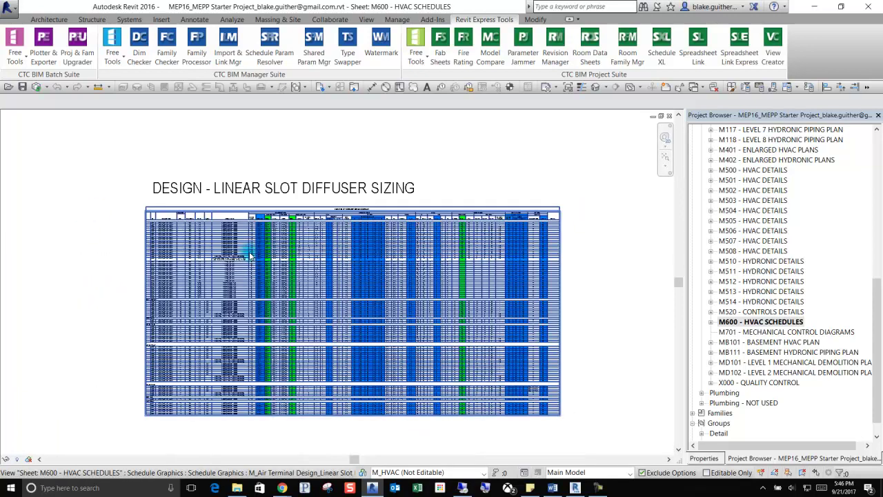
pyautogui.scroll(4, 270, 207)
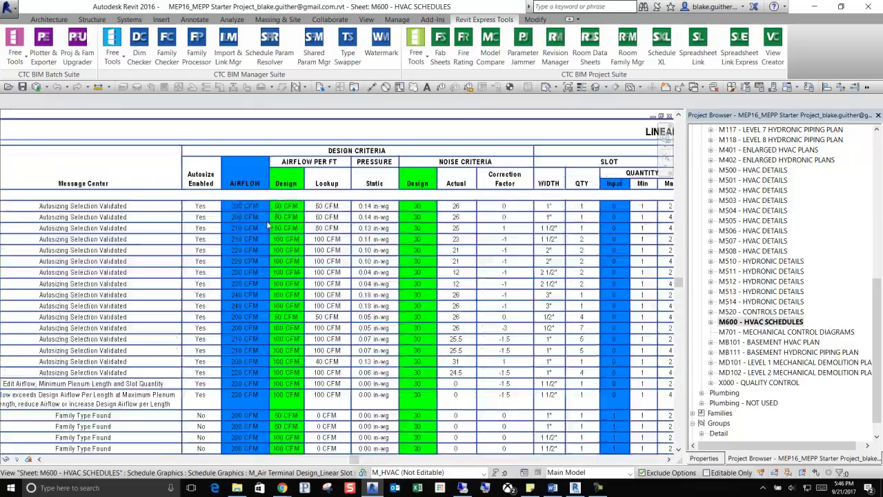
pyautogui.scroll(-2, 268, 240)
pyautogui.moveTo(436, 254); pyautogui.dragTo(512, 247, button='middle')
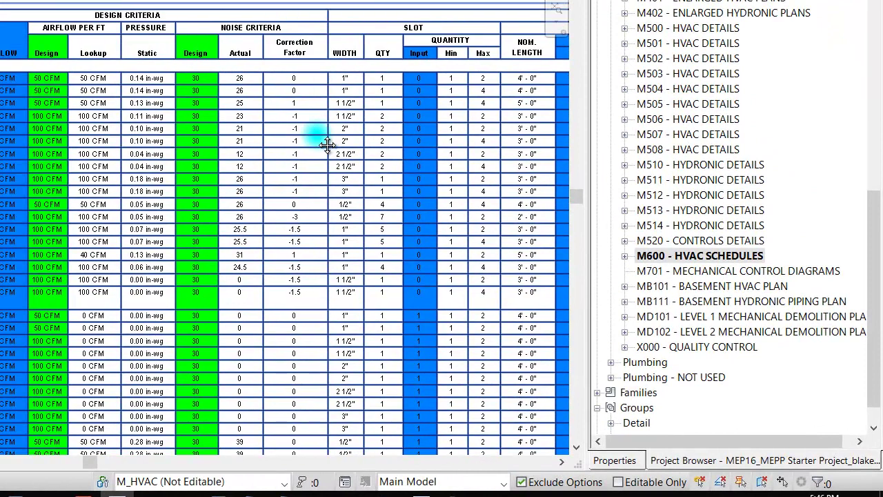
pyautogui.moveTo(328, 145); pyautogui.dragTo(329, 146, button='middle')
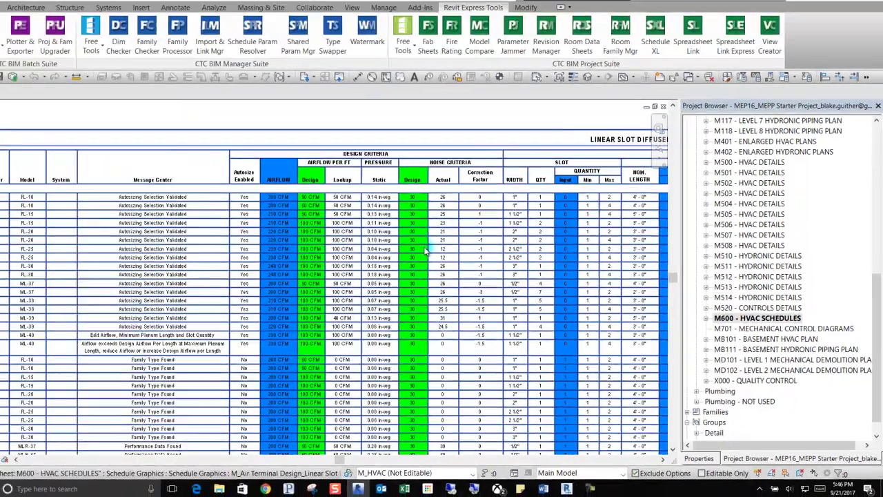
# Look through the slot, plenum, track, neck and direction columns of the Linear Slot Diffuser Sizing Schedule
pyautogui.scroll(2, 652, 222)
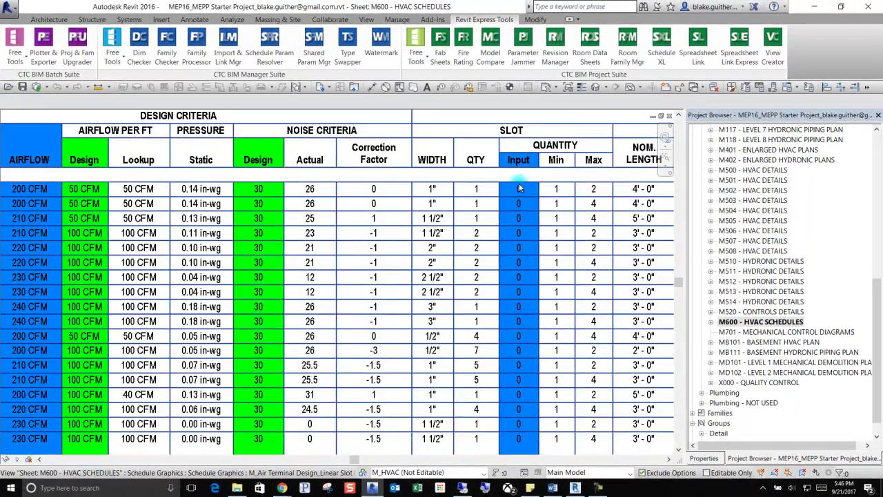
pyautogui.scroll(-1, 512, 215)
pyautogui.scroll(-2, 291, 219)
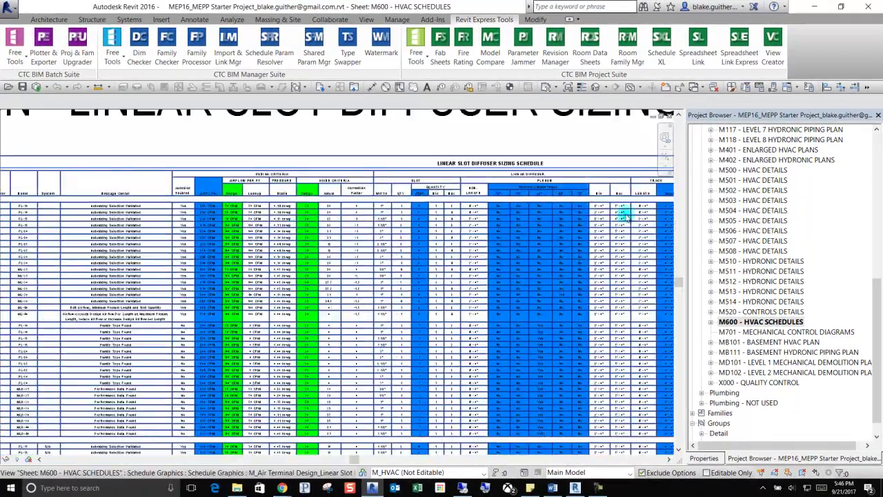
pyautogui.scroll(2, 618, 215)
pyautogui.scroll(-2, 290, 221)
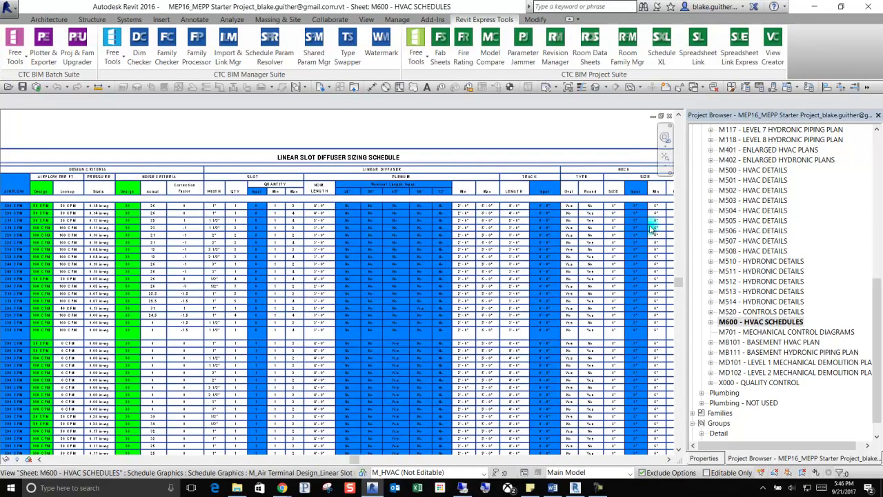
pyautogui.scroll(2, 651, 232)
pyautogui.scroll(-1, 335, 276)
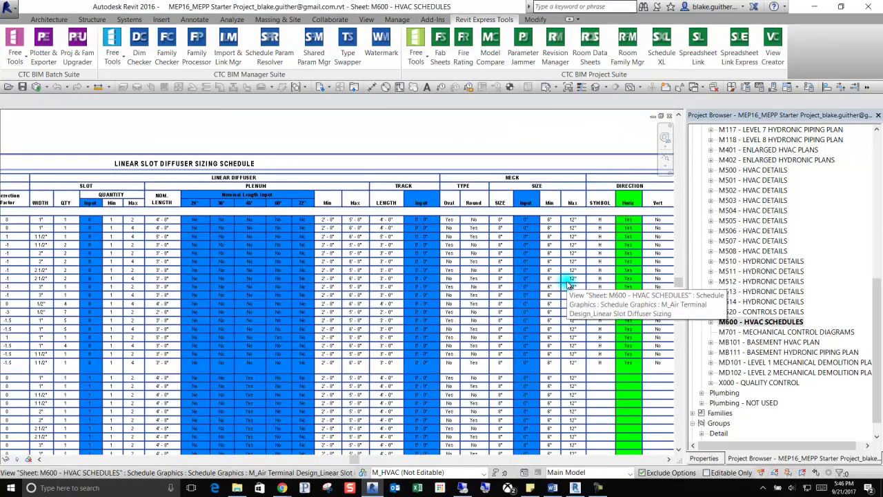